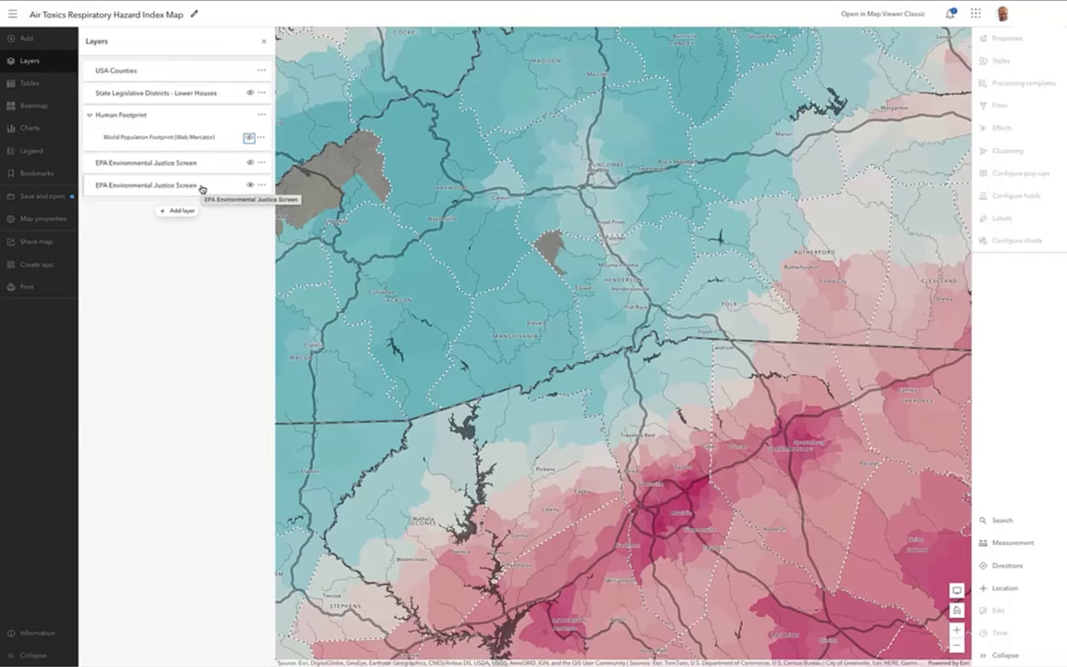
Step: Hide and reshow the lower EPA Environmental Justice Screen layer, then open its properties
{"action": "left_click", "coordinate": [249, 185]}
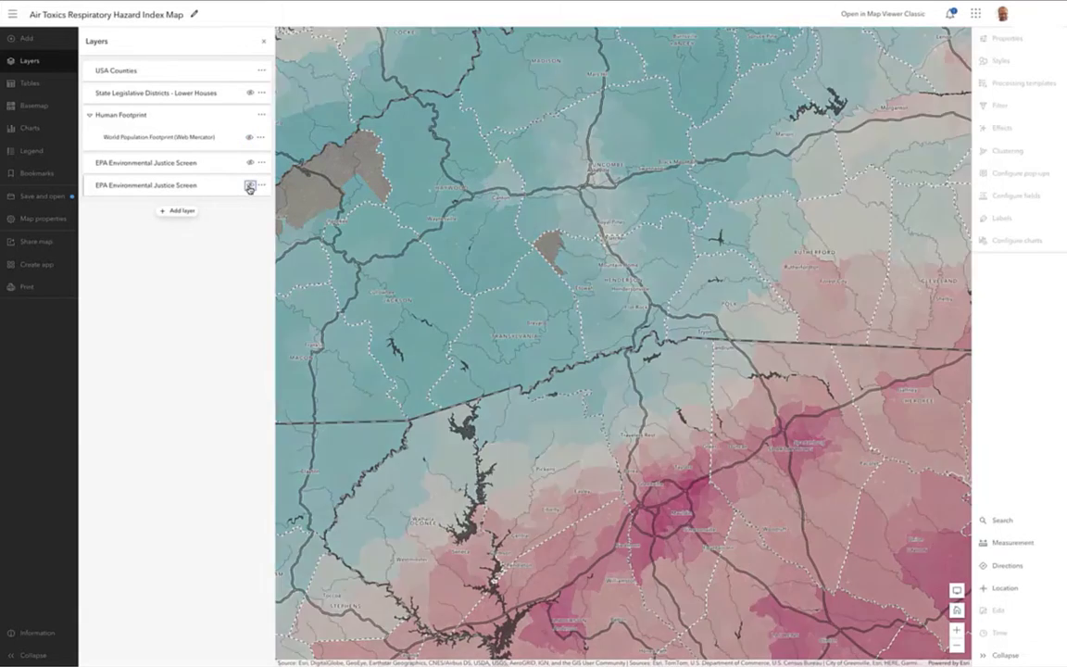
{"action": "left_click", "coordinate": [249, 185]}
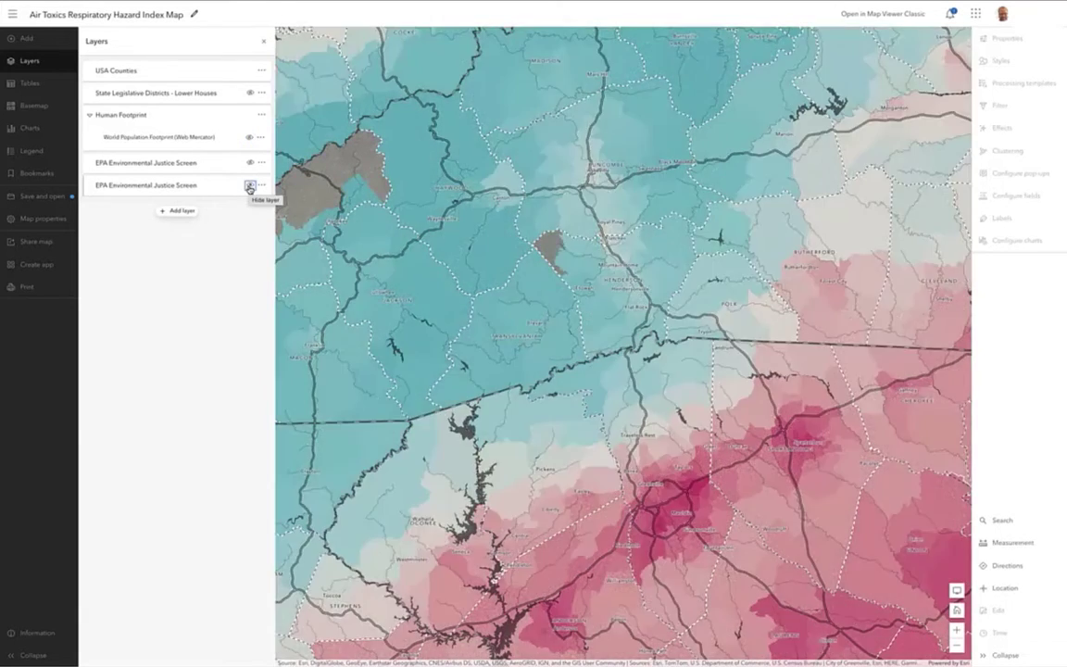
{"action": "left_click", "coordinate": [179, 183]}
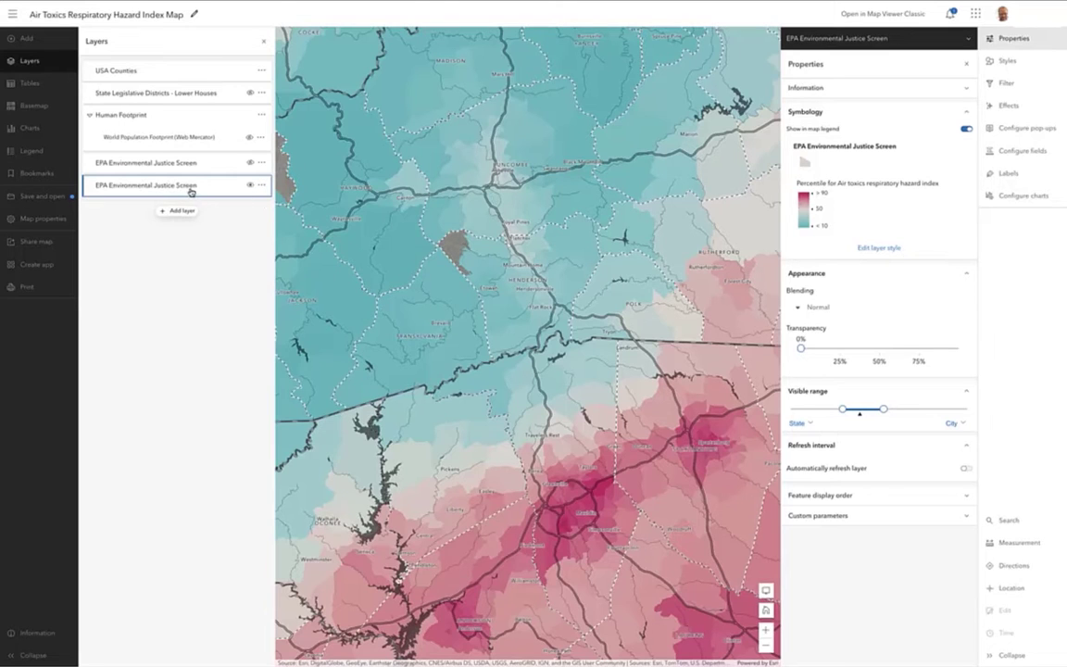
Step: Move the lower EPA Environmental Justice Screen layer into the Human Footprint group and hide it
{"action": "left_click_drag", "start_coordinate": [170, 187], "coordinate": [173, 157]}
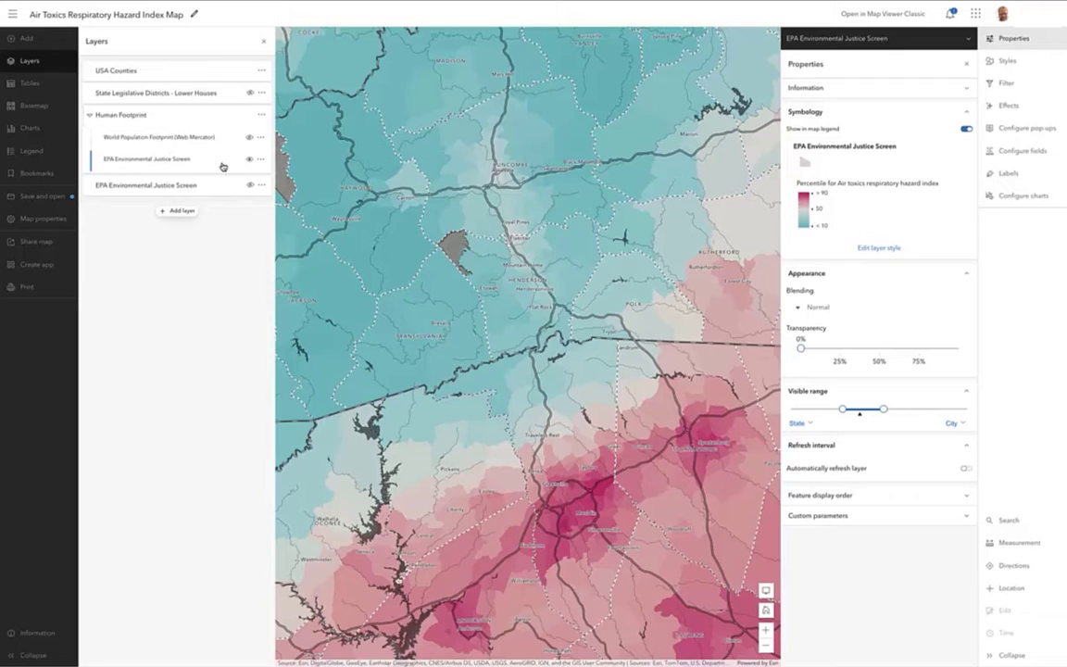
{"action": "left_click", "coordinate": [250, 160]}
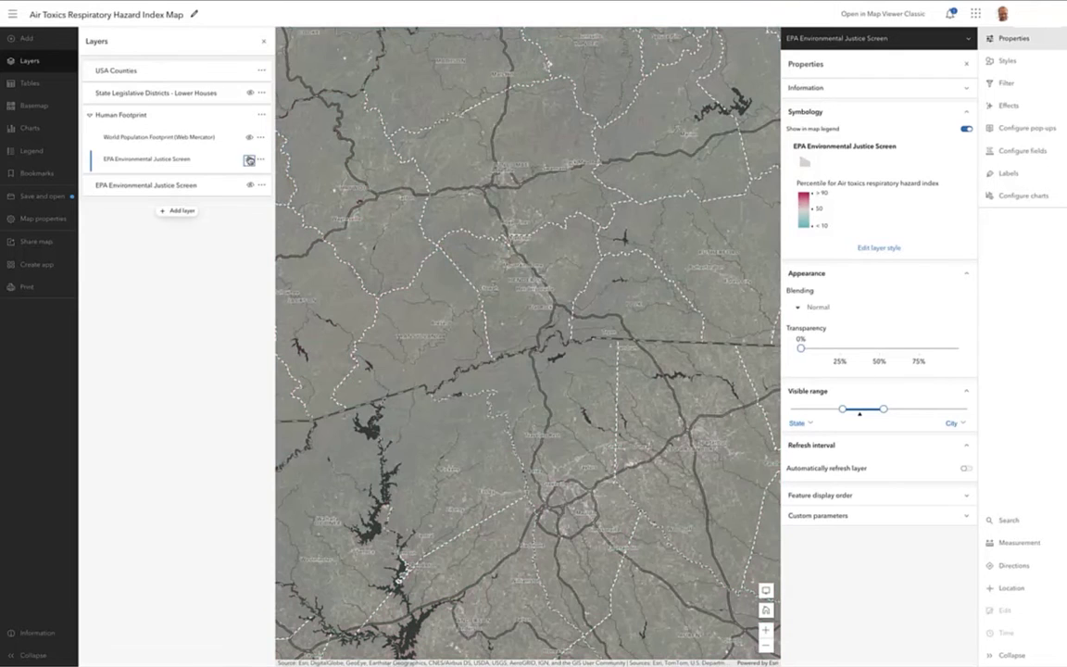
Step: Turn on World Population Footprint and the grouped EPA layer, then open the footprint's properties
{"action": "left_click", "coordinate": [248, 138]}
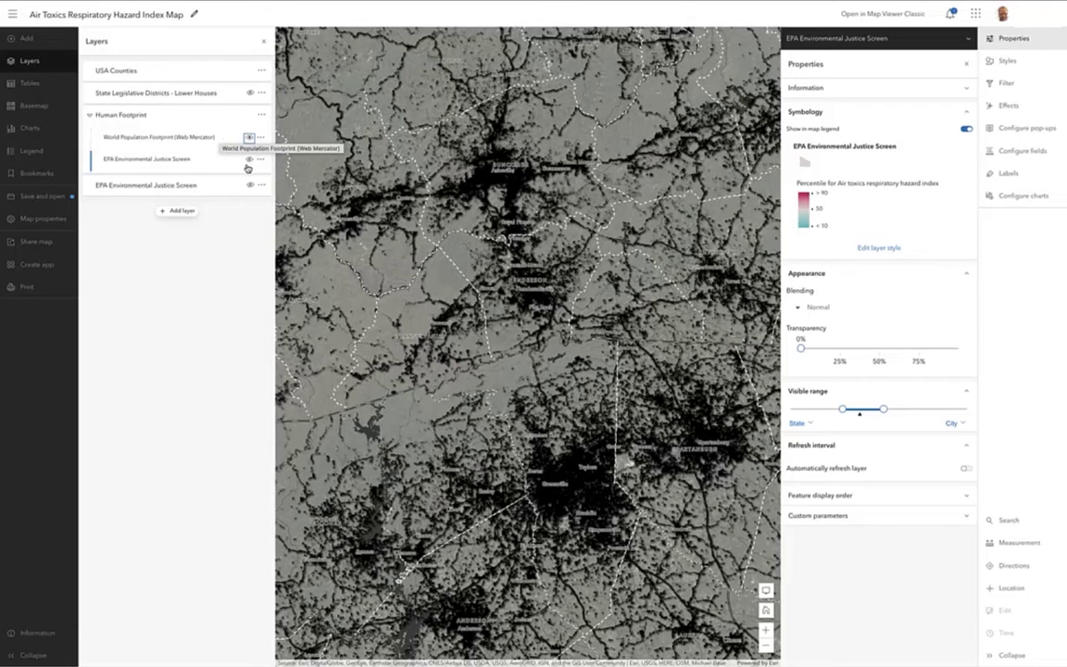
{"action": "left_click", "coordinate": [248, 160]}
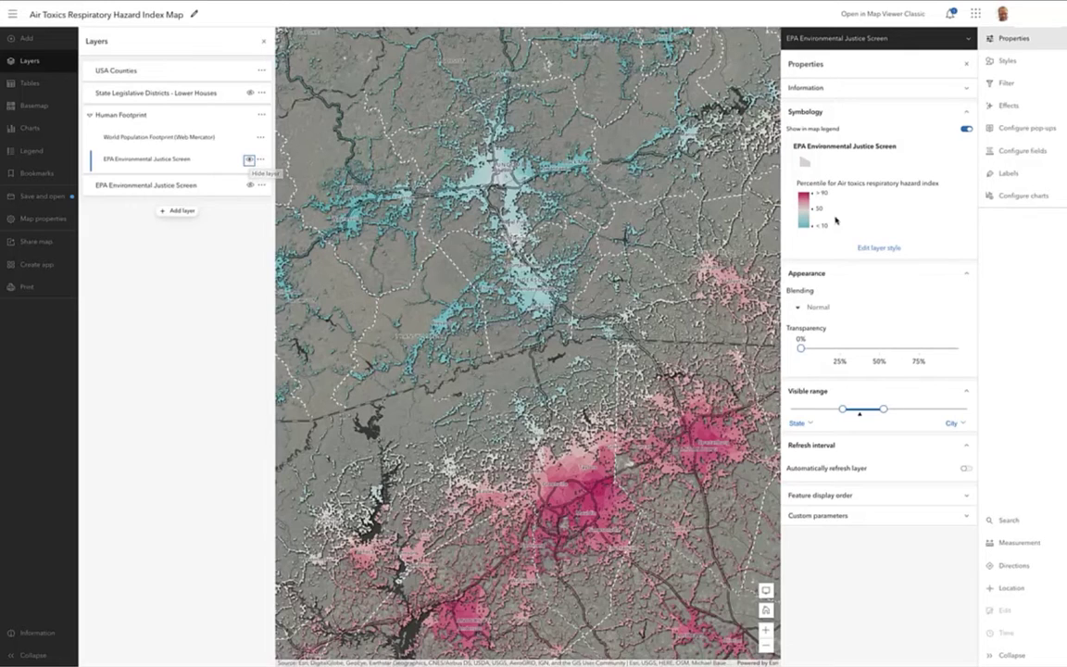
{"action": "left_click", "coordinate": [162, 138]}
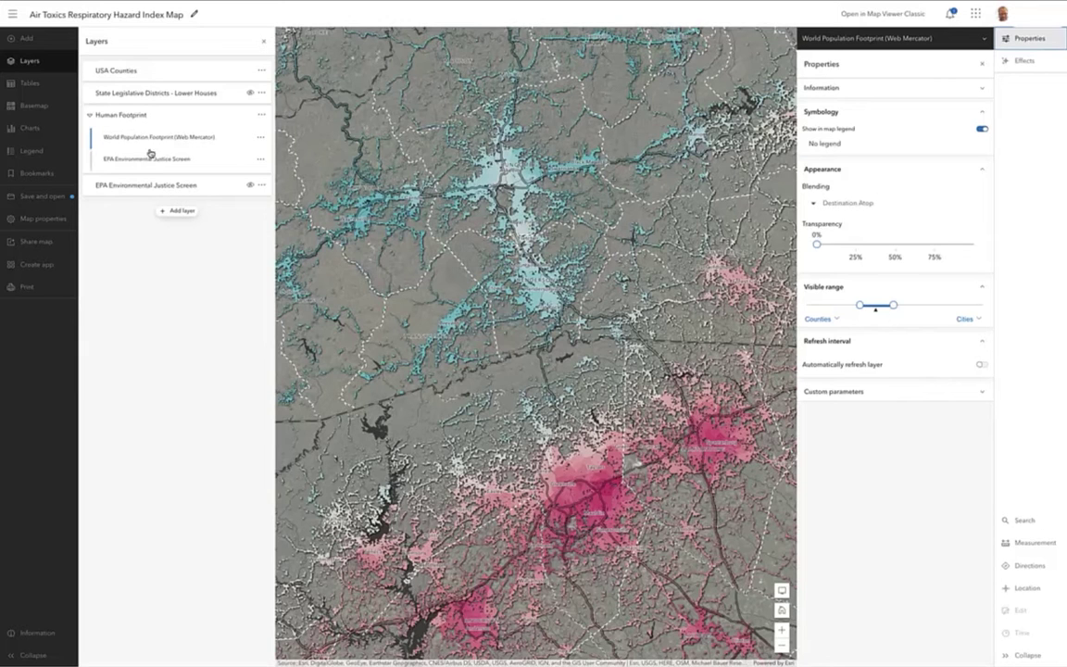
Step: Try Normal blending on World Population Footprint, restore Destination Atop, and turn the standalone EPA layer on
{"action": "left_click", "coordinate": [214, 137]}
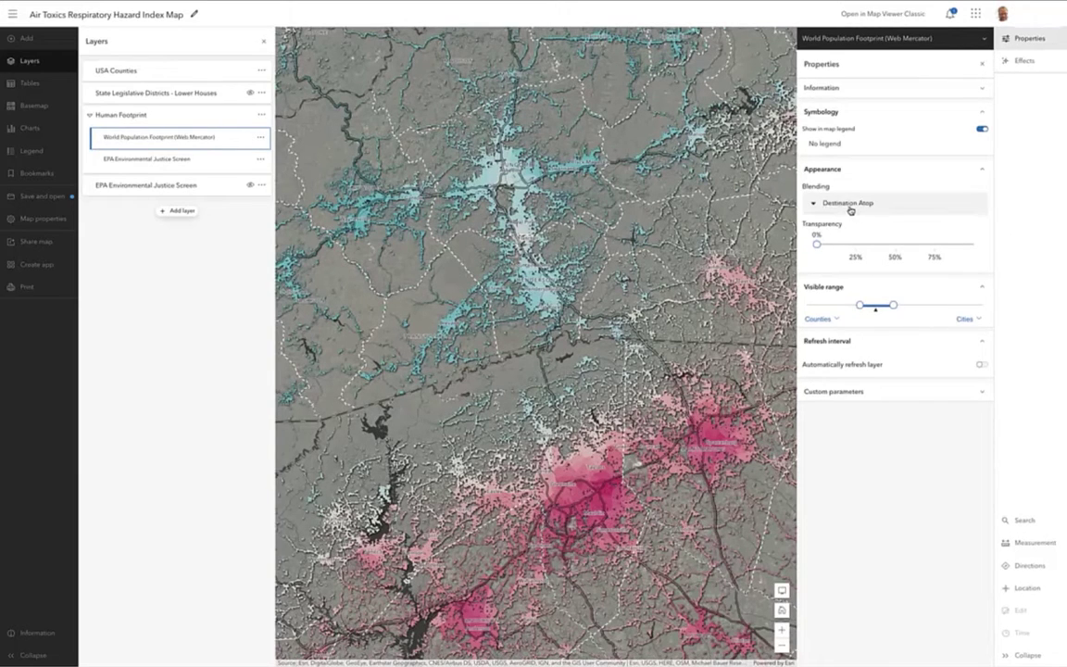
{"action": "left_click", "coordinate": [850, 210]}
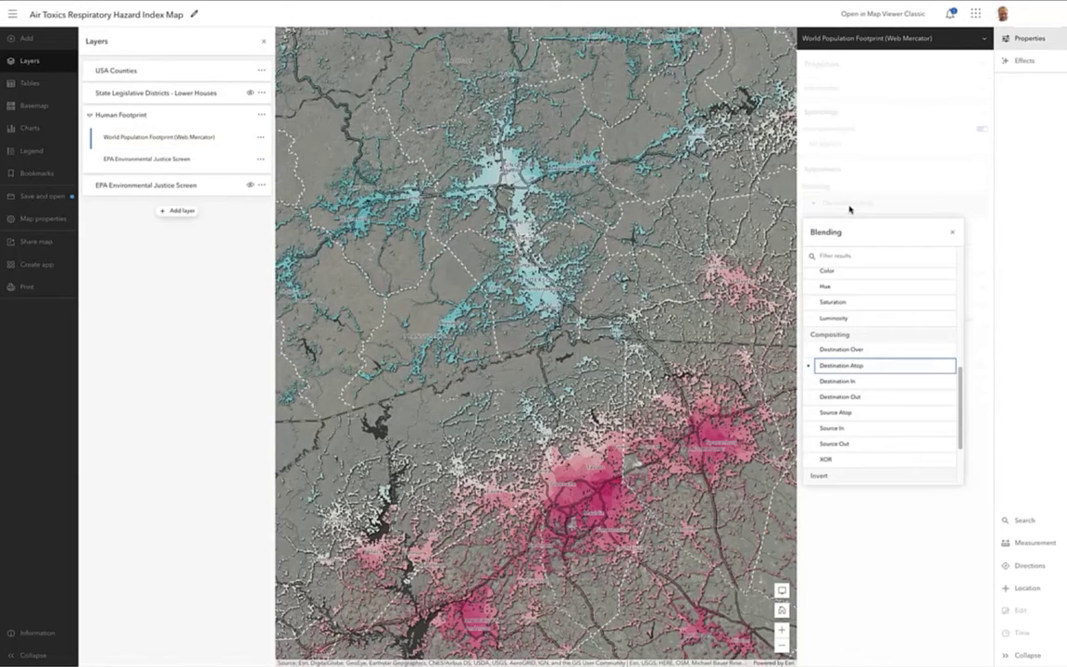
{"action": "right_click", "coordinate": [869, 356]}
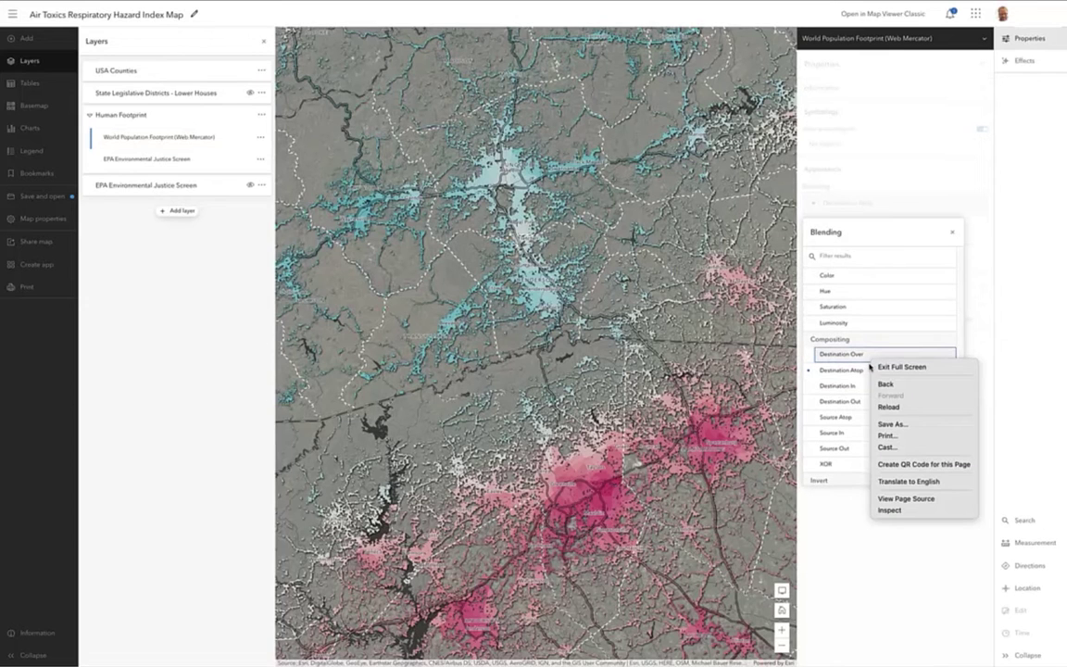
{"action": "left_click", "coordinate": [853, 362]}
{"action": "scroll", "coordinate": [853, 361], "scroll_direction": "up", "scroll_amount": 5}
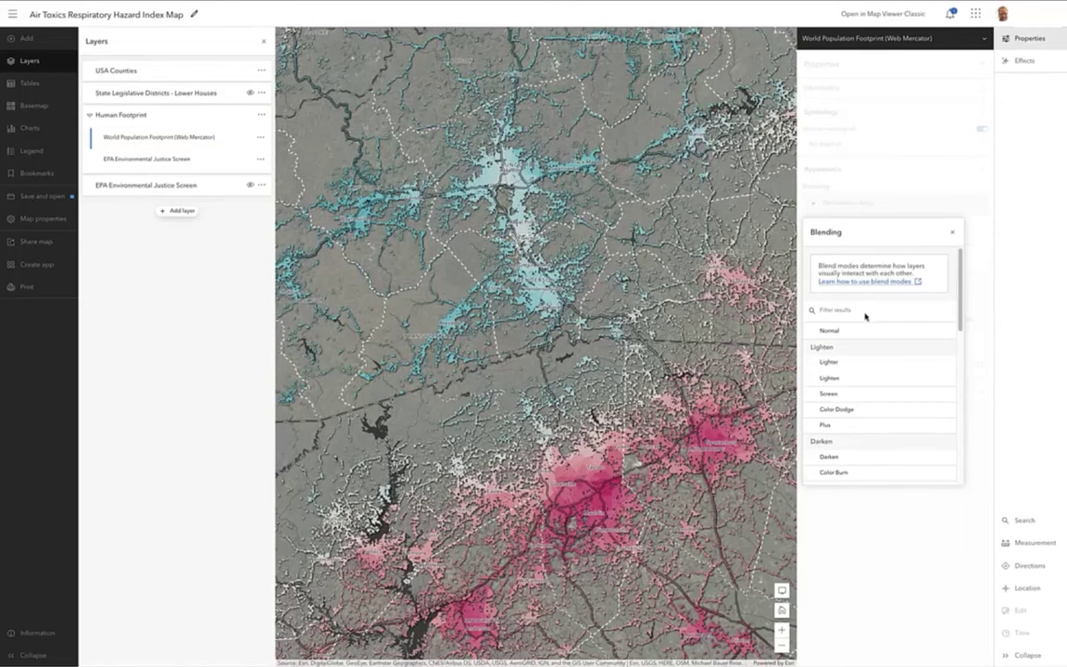
{"action": "left_click", "coordinate": [847, 330]}
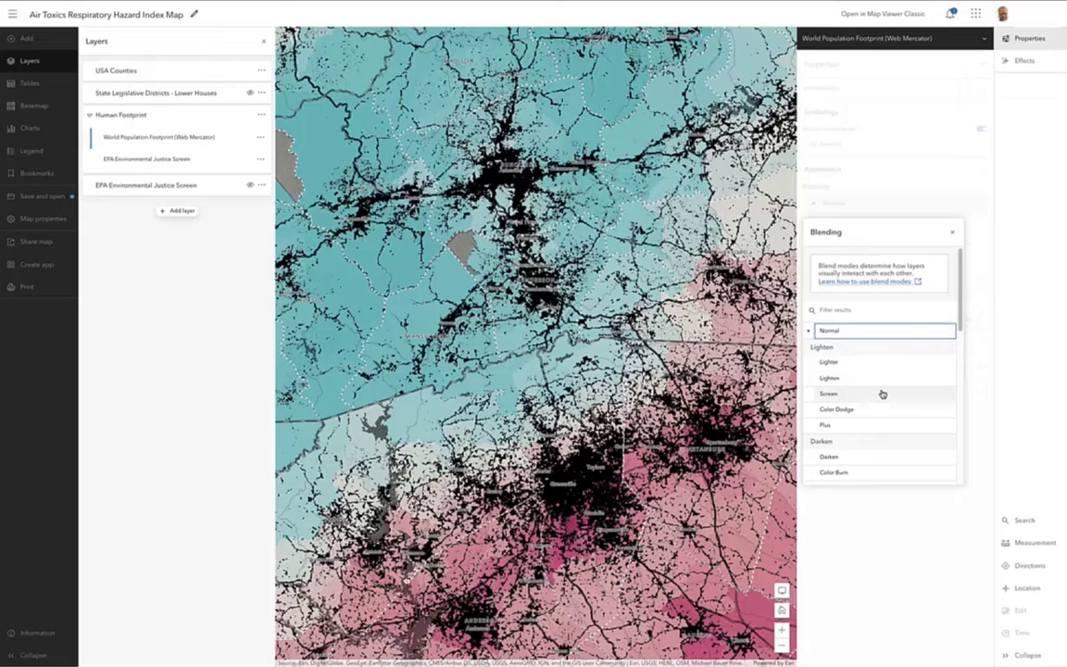
{"action": "scroll", "coordinate": [881, 393], "scroll_direction": "down", "scroll_amount": 3}
{"action": "scroll", "coordinate": [880, 395], "scroll_direction": "down", "scroll_amount": 5}
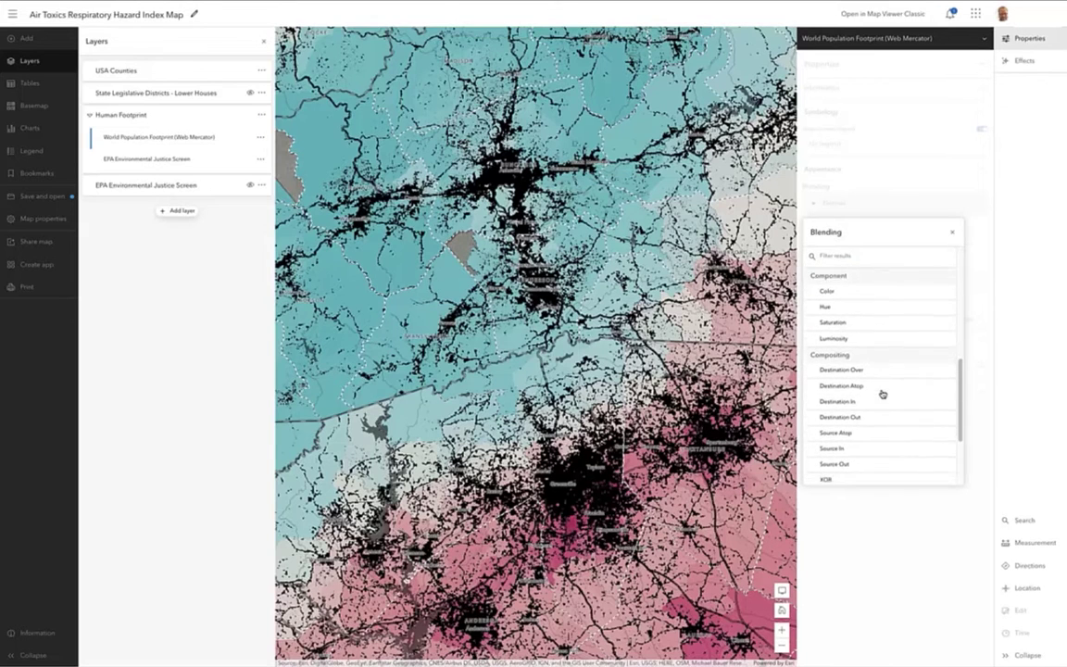
{"action": "left_click", "coordinate": [873, 381]}
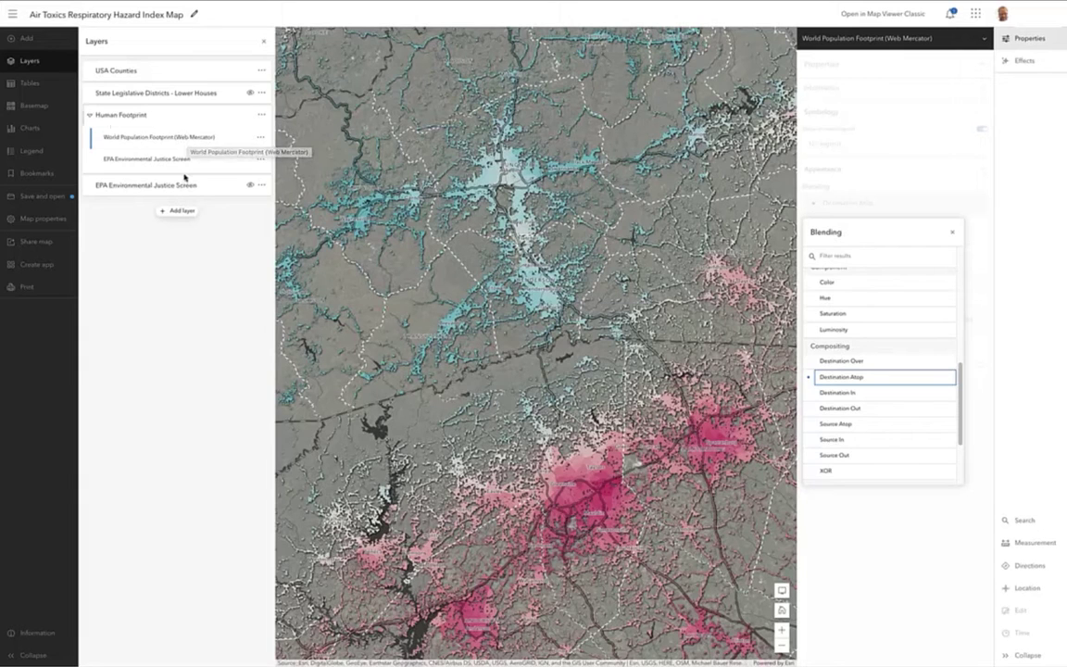
{"action": "left_click", "coordinate": [251, 187]}
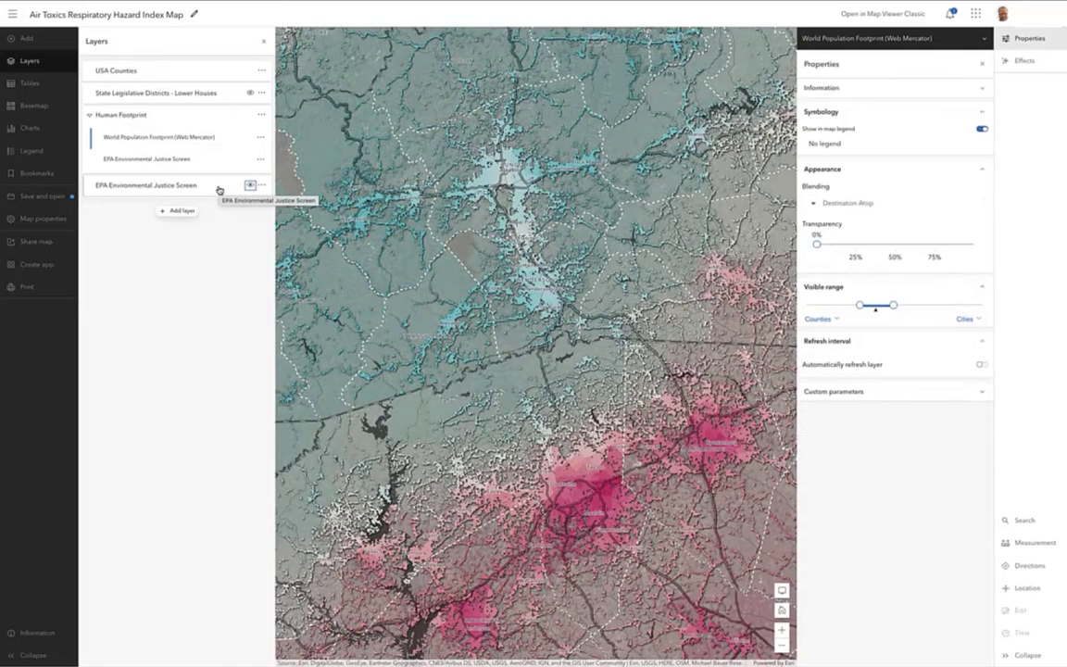
Step: Select the standalone EPA layer, toggle its visibility, and reopen its properties
{"action": "left_click", "coordinate": [219, 189]}
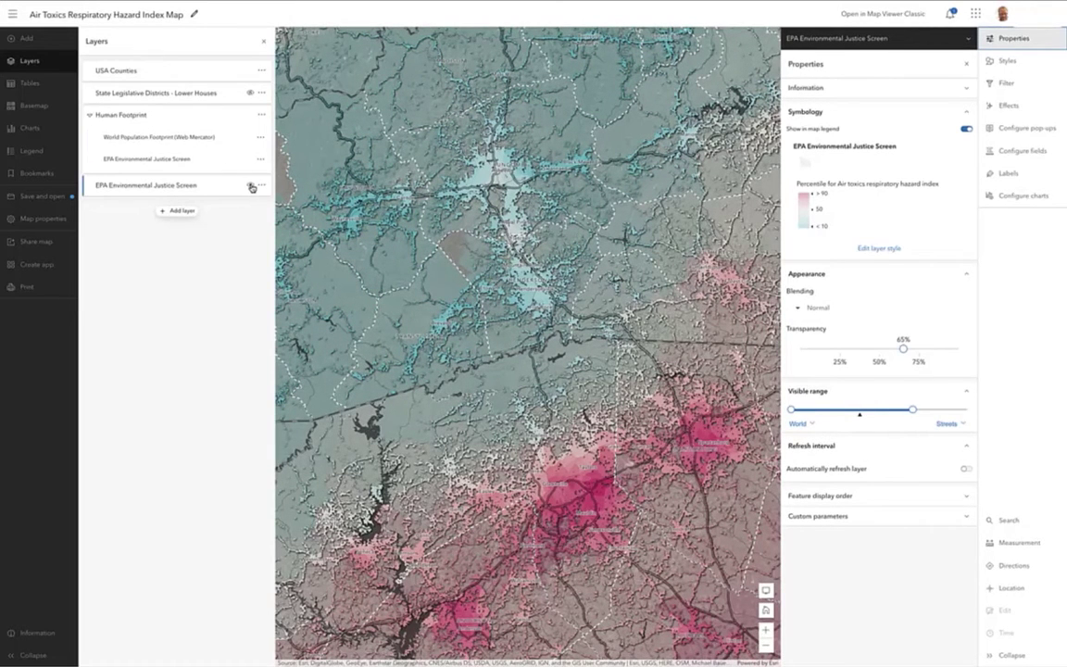
{"action": "left_click", "coordinate": [251, 187]}
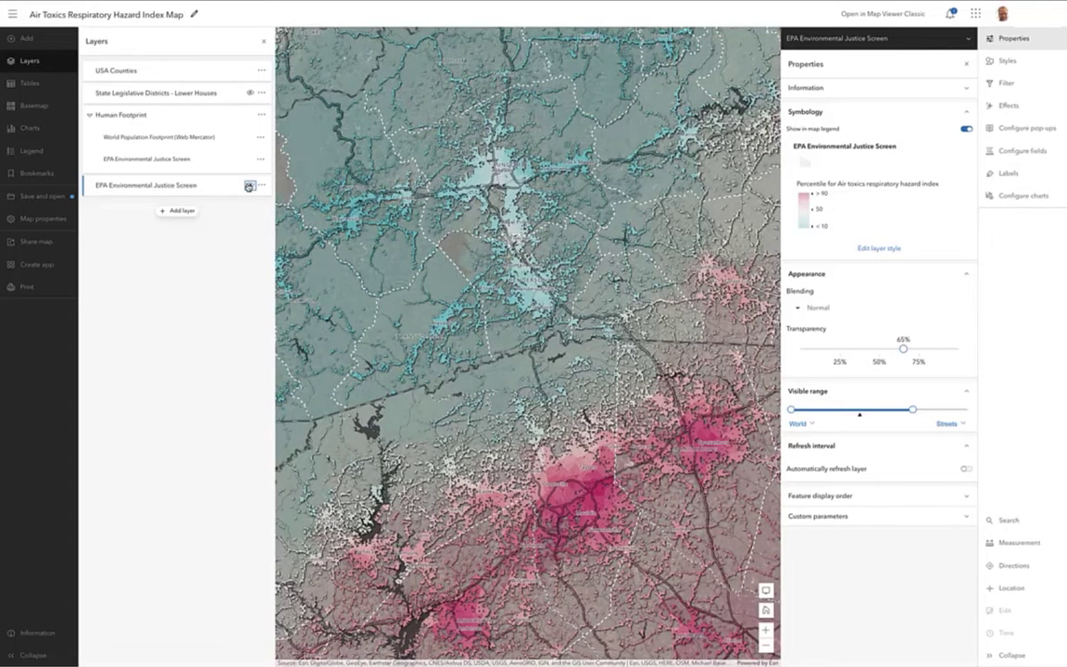
{"action": "left_click", "coordinate": [205, 186]}
{"action": "left_click", "coordinate": [204, 186]}
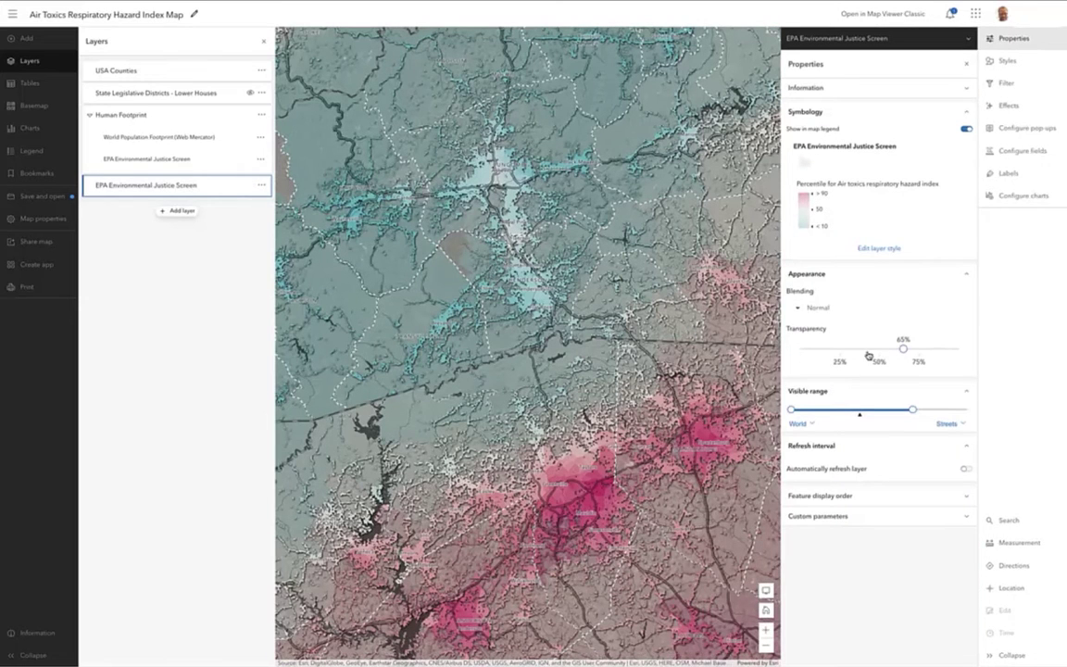
Step: Set the standalone EPA layer's transparency to 66% and zoom the map out one level
{"action": "left_click_drag", "start_coordinate": [903, 349], "coordinate": [748, 349]}
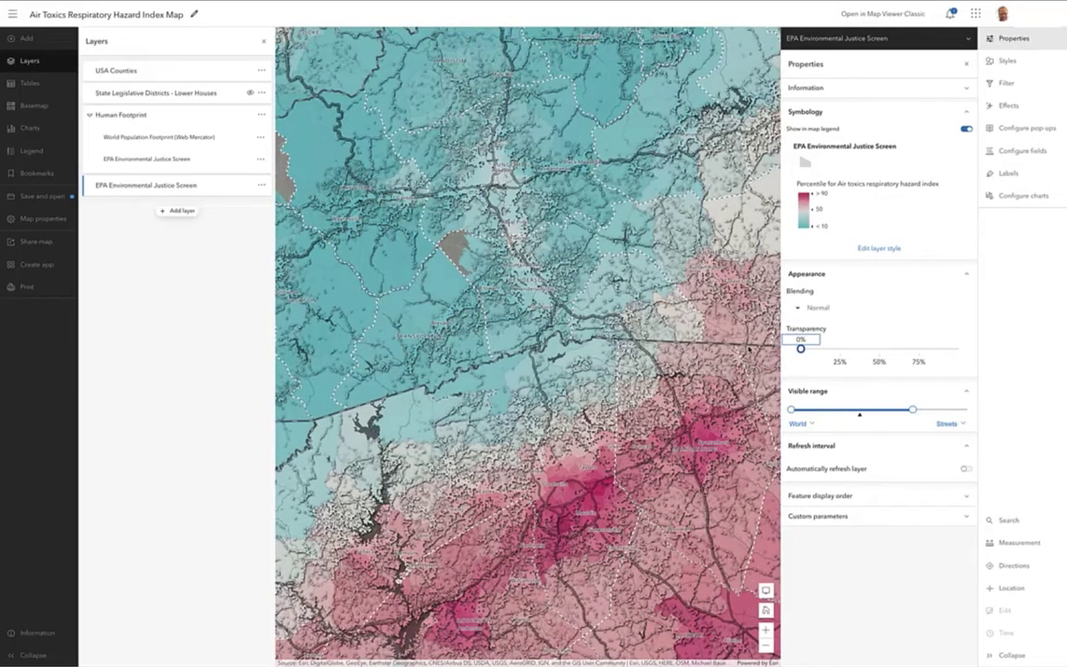
{"action": "left_click_drag", "start_coordinate": [749, 349], "coordinate": [981, 349]}
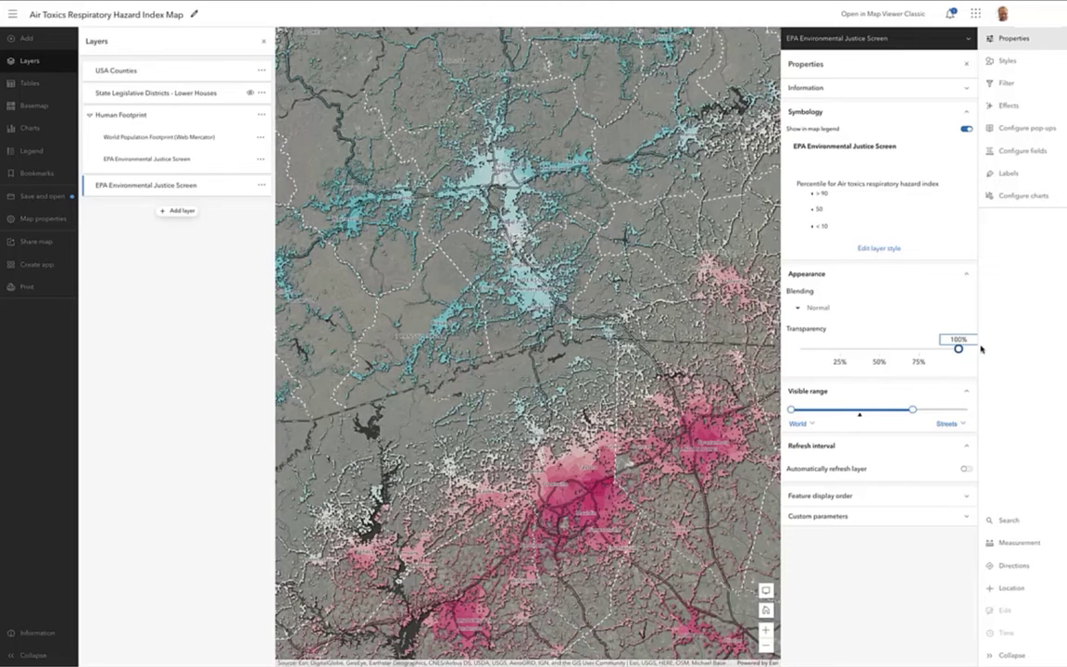
{"action": "left_click_drag", "start_coordinate": [960, 349], "coordinate": [905, 349]}
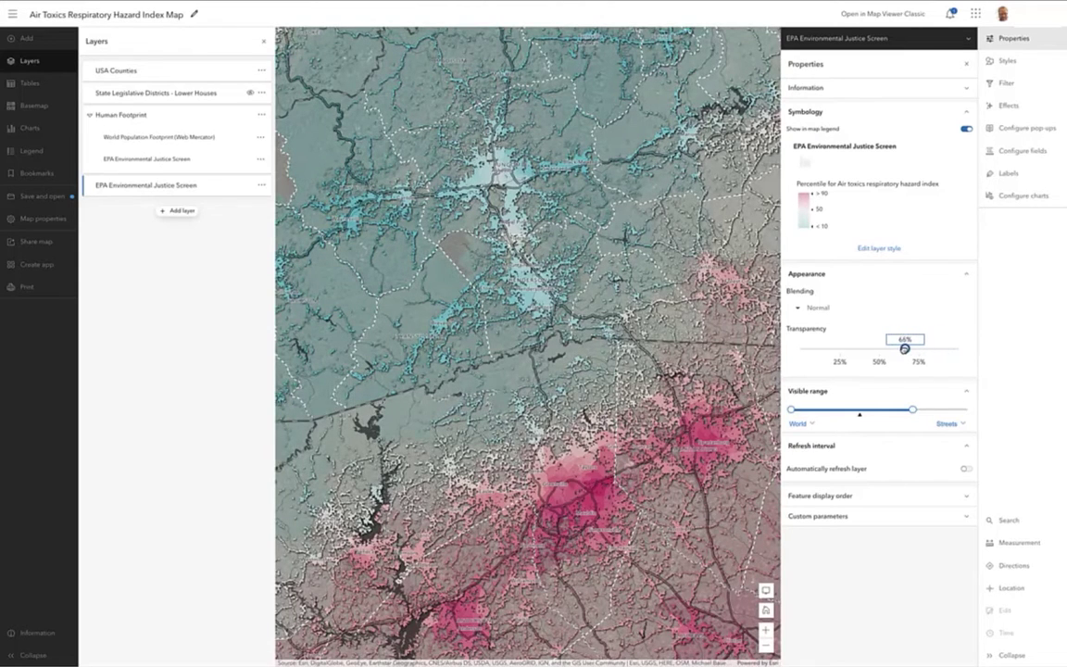
{"action": "left_click", "coordinate": [766, 646]}
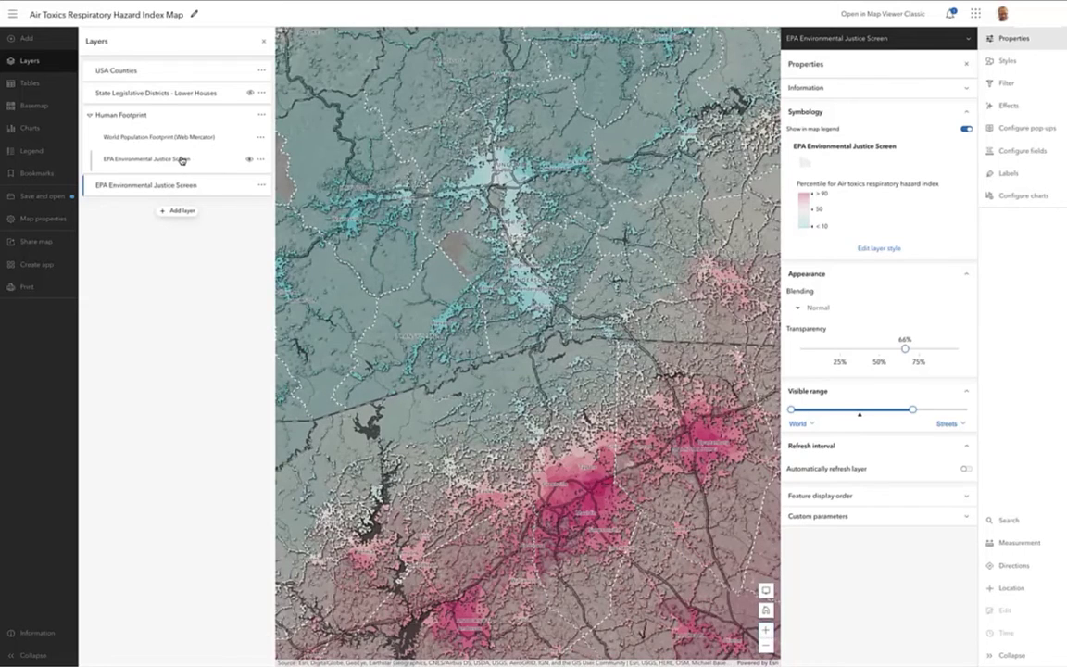
Step: Open the effects of the Human Footprint group rather than its EPA layer, and switch Drop shadow off
{"action": "left_click", "coordinate": [181, 160]}
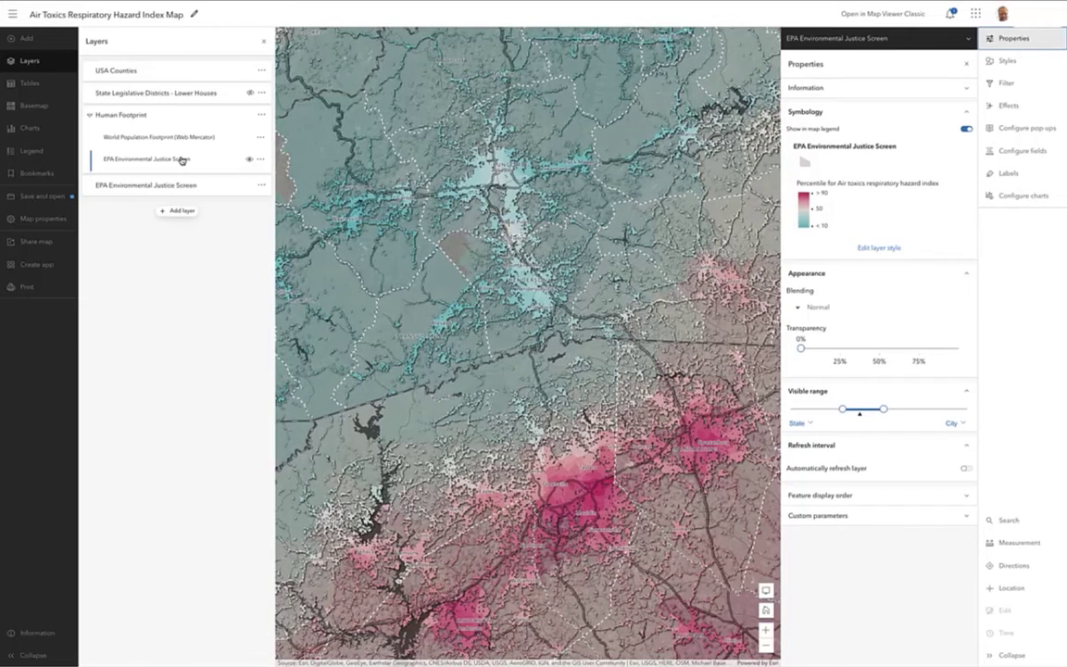
{"action": "left_click", "coordinate": [1007, 105]}
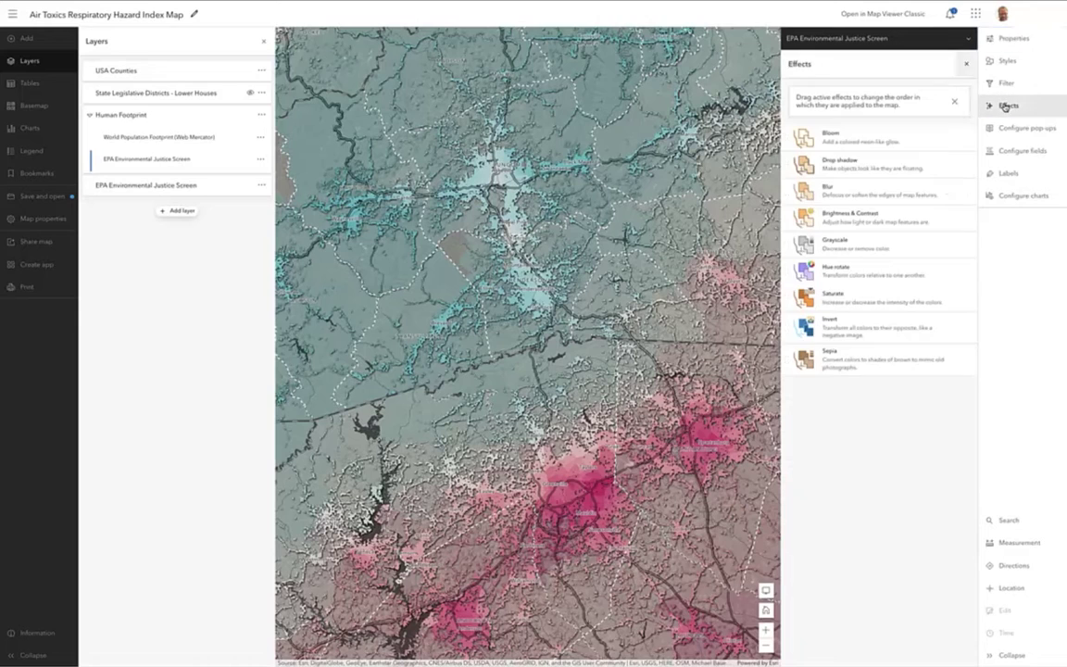
{"action": "left_click", "coordinate": [156, 115]}
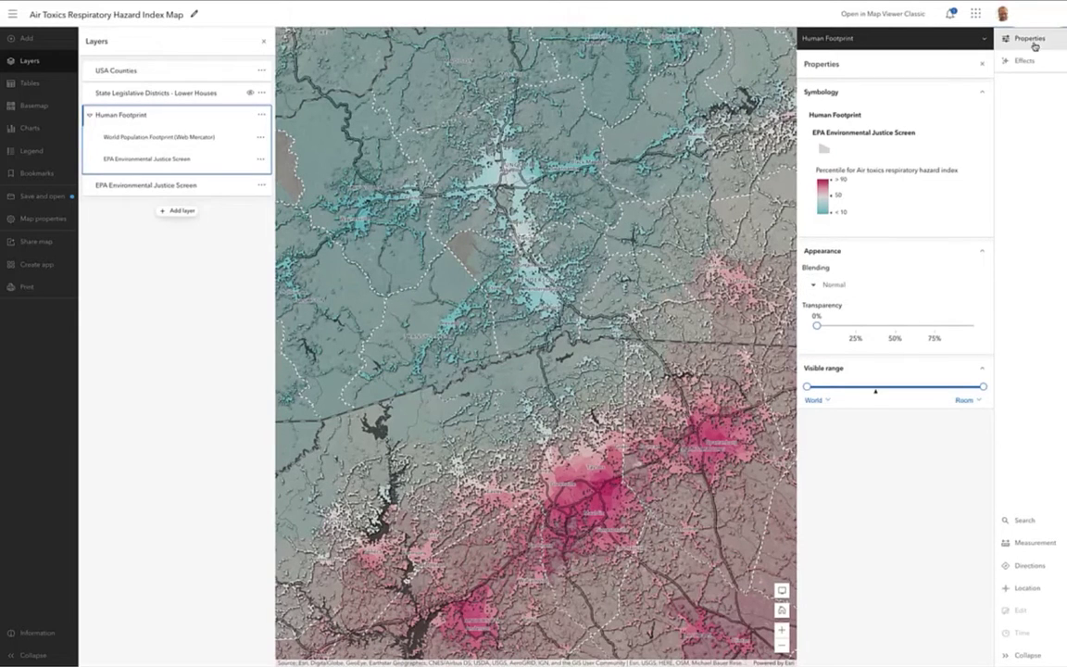
{"action": "left_click", "coordinate": [1018, 61]}
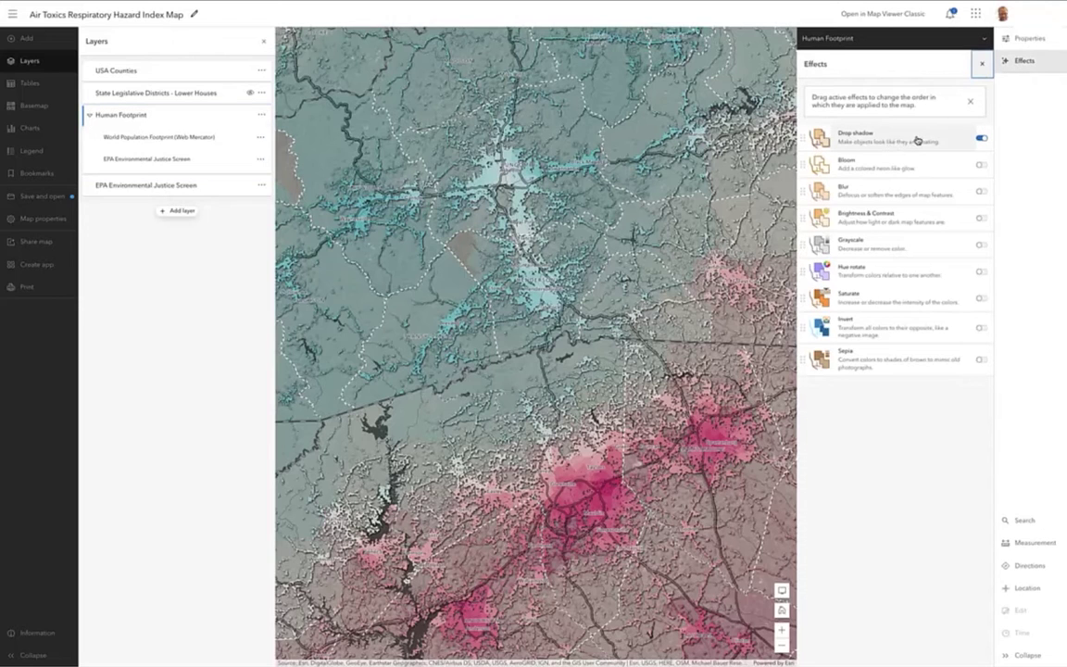
{"action": "left_click", "coordinate": [982, 140]}
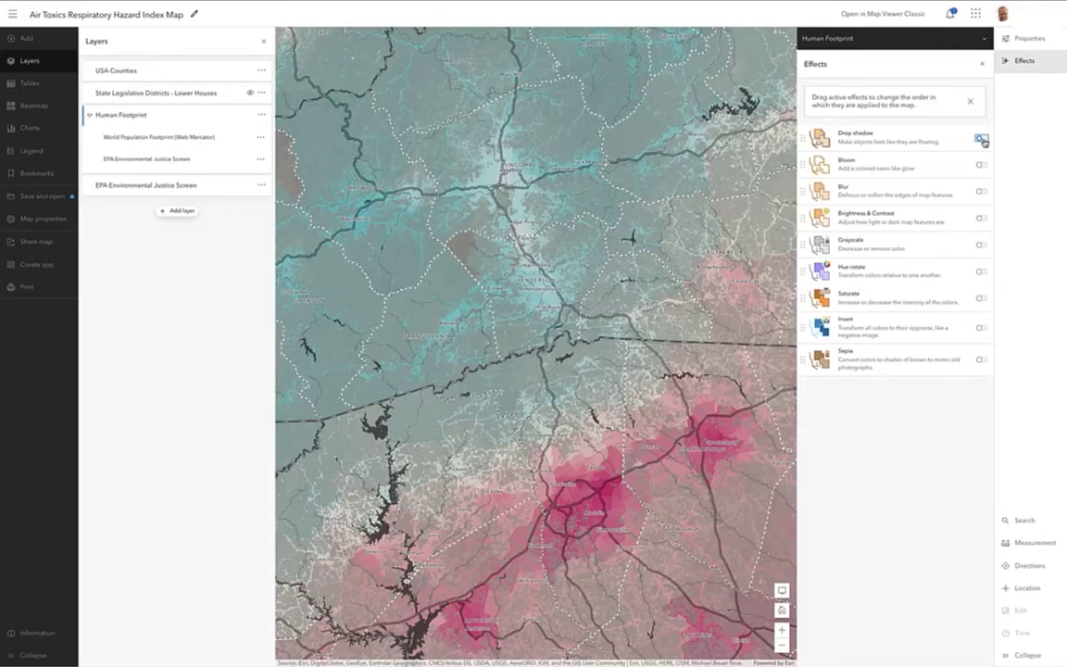
Step: Re-enable the Human Footprint drop shadow in dark grey 2e2929 (RGB 45, 40, 40), then close Layers
{"action": "left_click", "coordinate": [981, 139]}
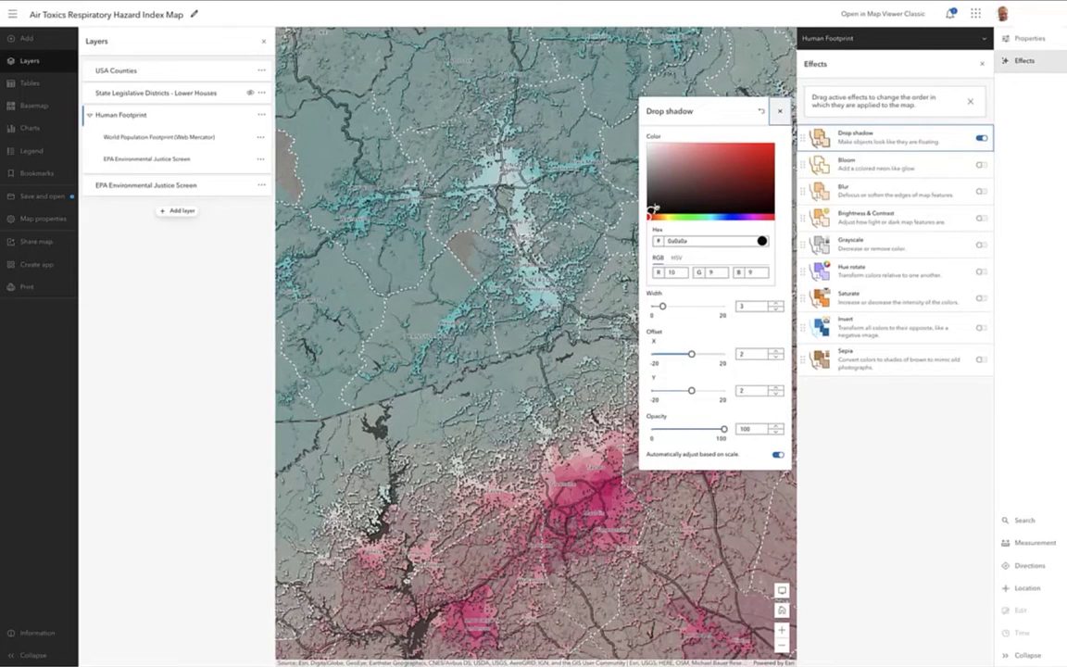
{"action": "left_click", "coordinate": [661, 175]}
{"action": "mouse_move", "coordinate": [659, 201]}
{"action": "left_mouse_down"}
{"action": "mouse_move", "coordinate": [659, 192]}
{"action": "mouse_move", "coordinate": [661, 202]}
{"action": "left_mouse_up"}
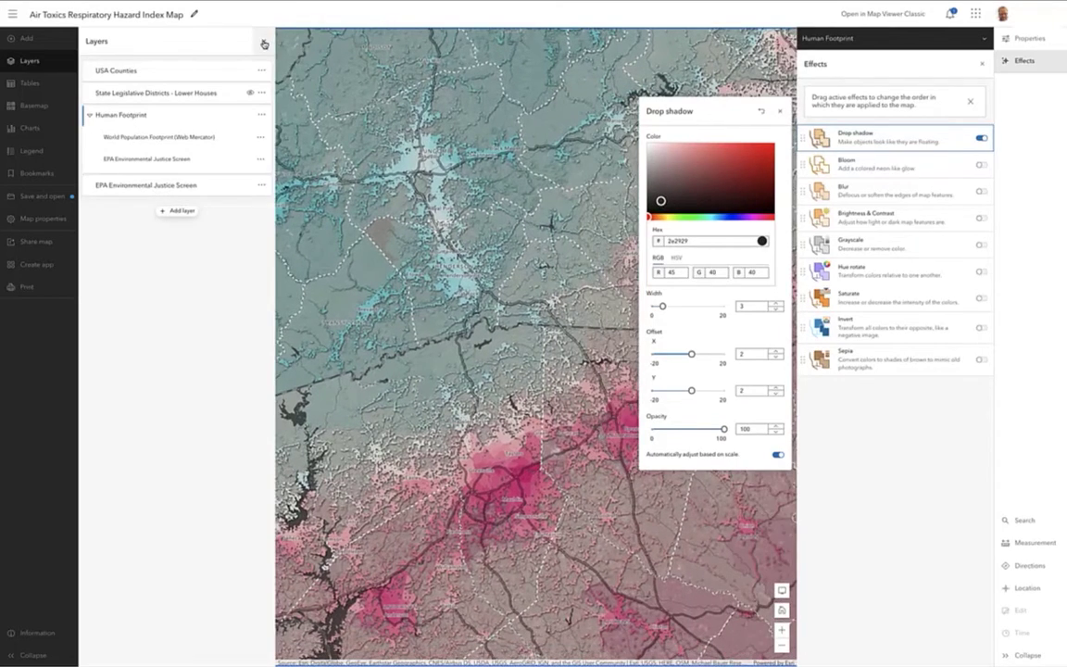
{"action": "left_click", "coordinate": [263, 43]}
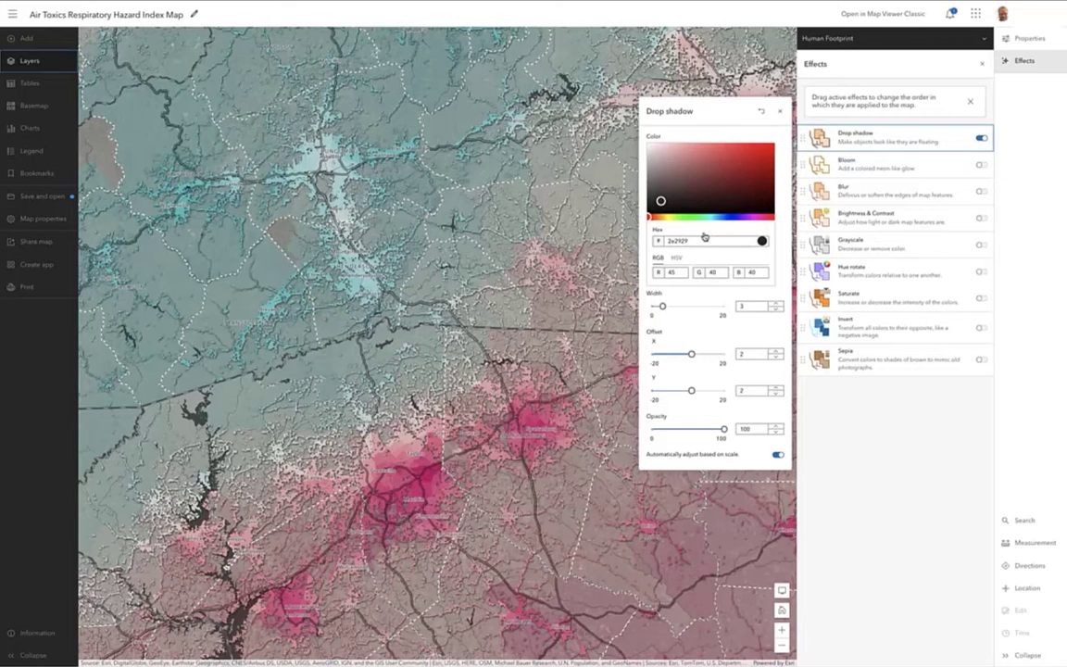